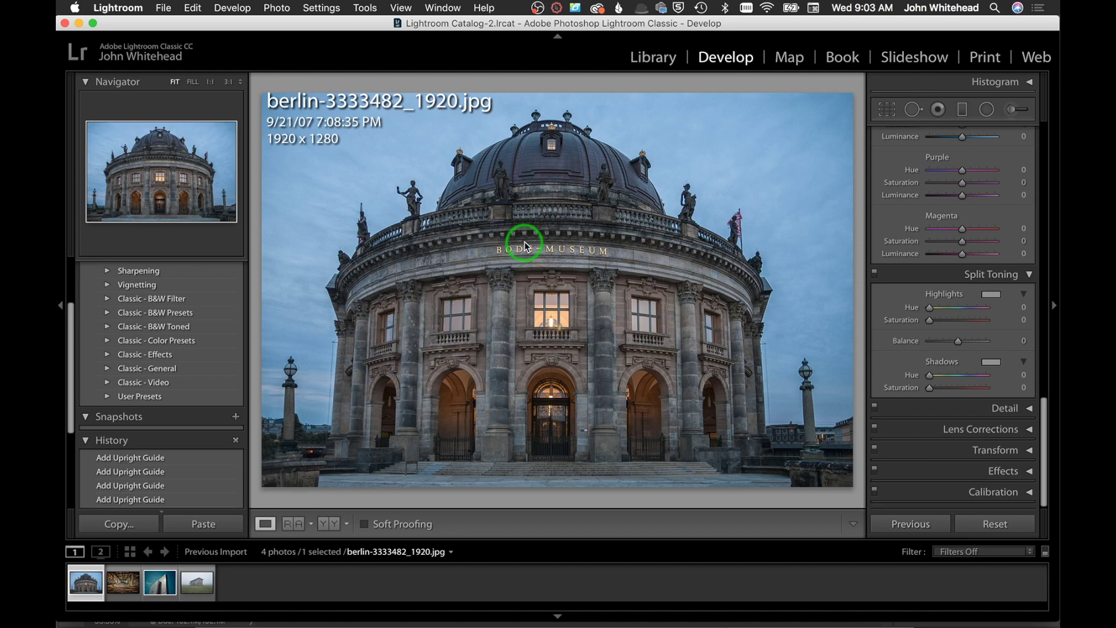
- Compare Upright Auto, Level, Vertical and Full on the Bode Museum photo, then set Upright to Off
{"action": "left_click", "coordinate": [1031, 455]}
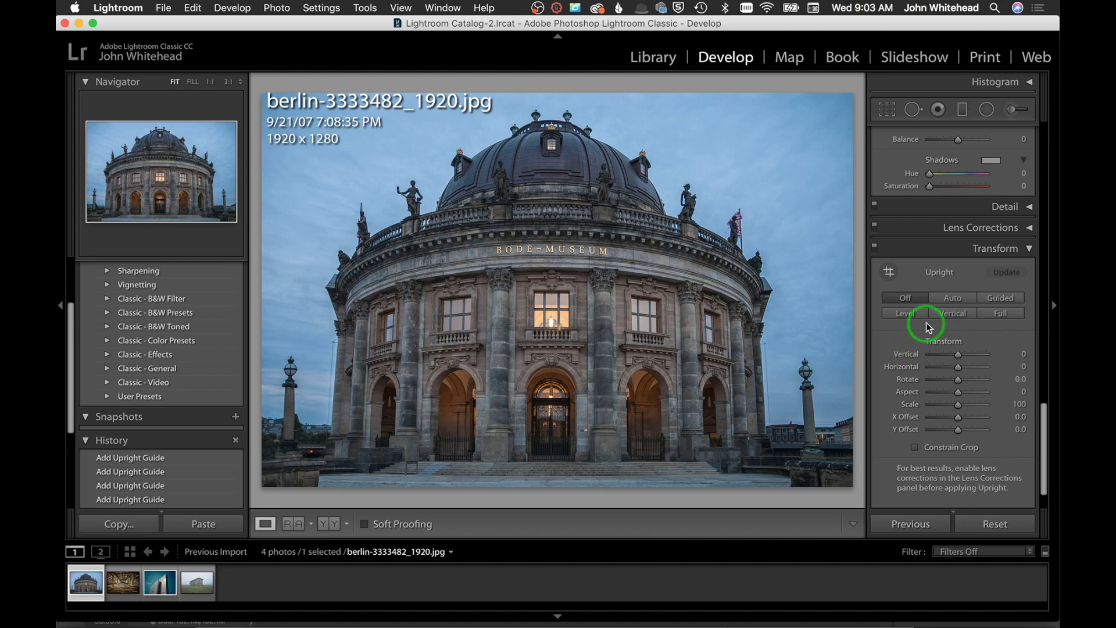
{"action": "left_click", "coordinate": [962, 299]}
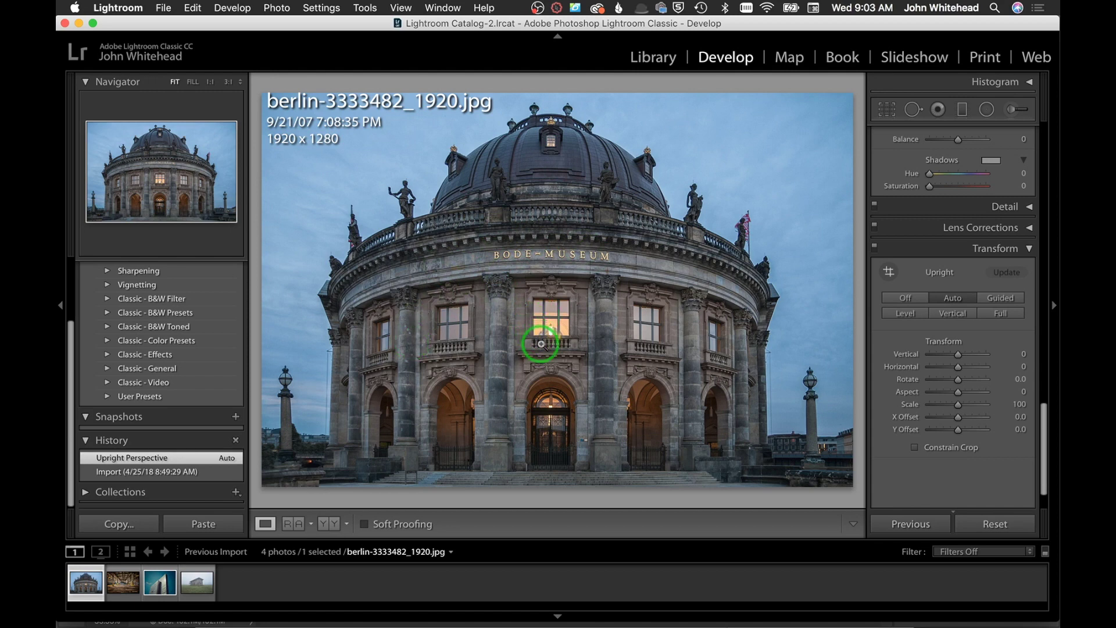
{"action": "left_click", "coordinate": [905, 314]}
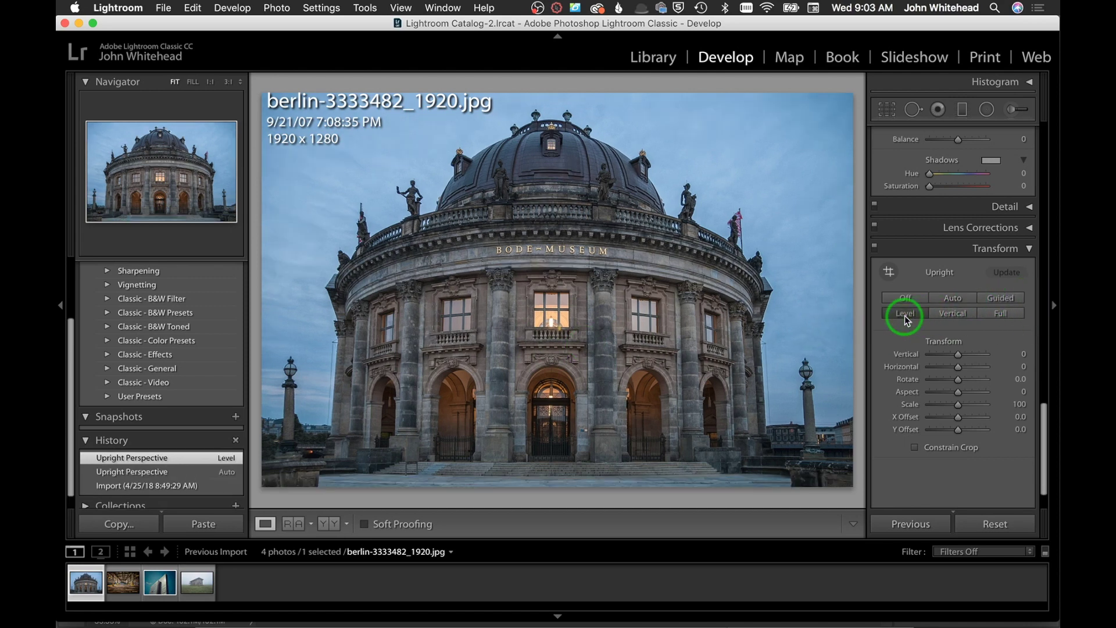
{"action": "left_click", "coordinate": [957, 317]}
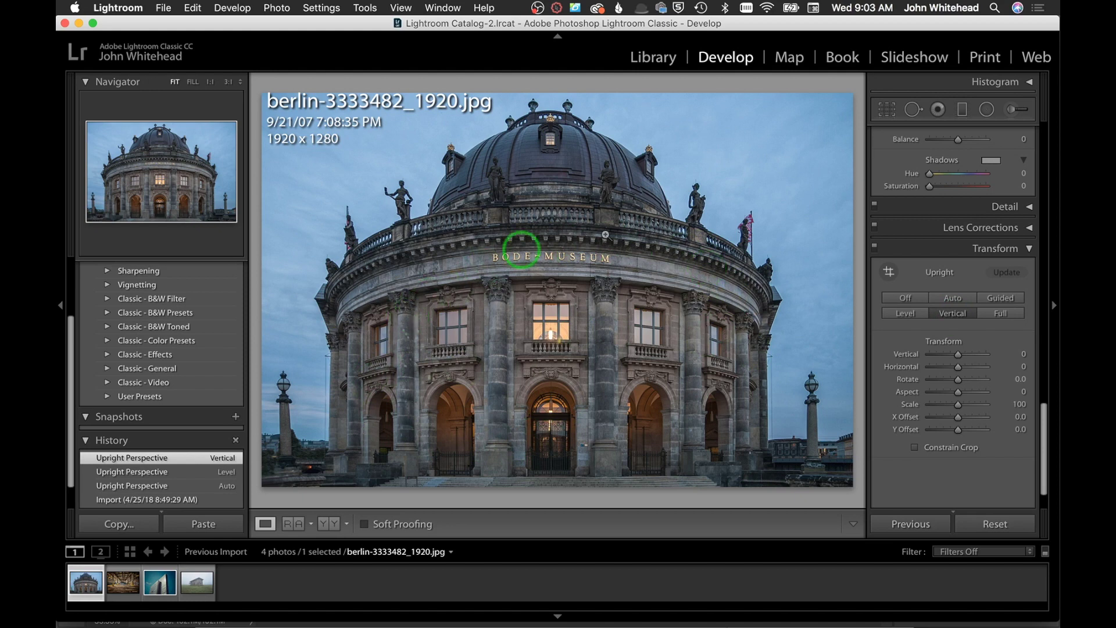
{"action": "left_click", "coordinate": [958, 300]}
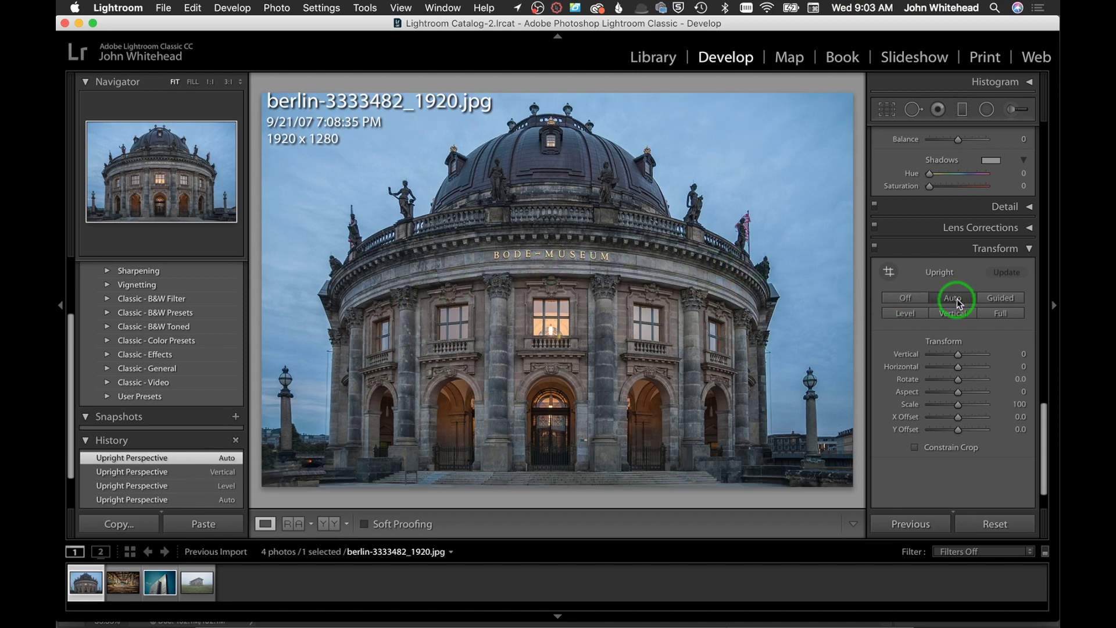
{"action": "left_click", "coordinate": [993, 314]}
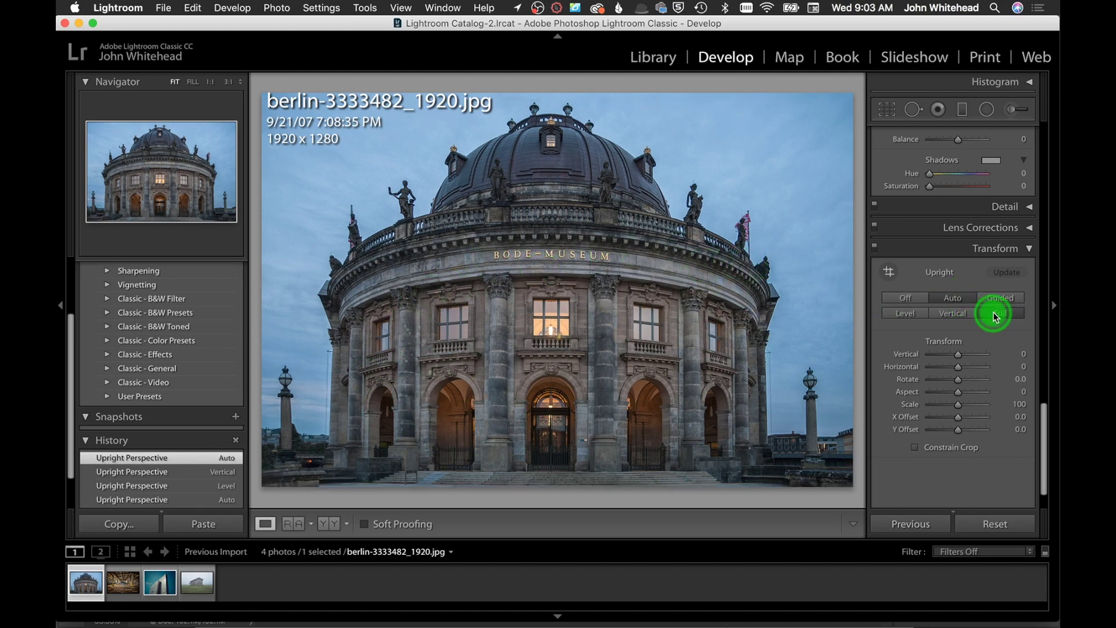
{"action": "left_click", "coordinate": [905, 300]}
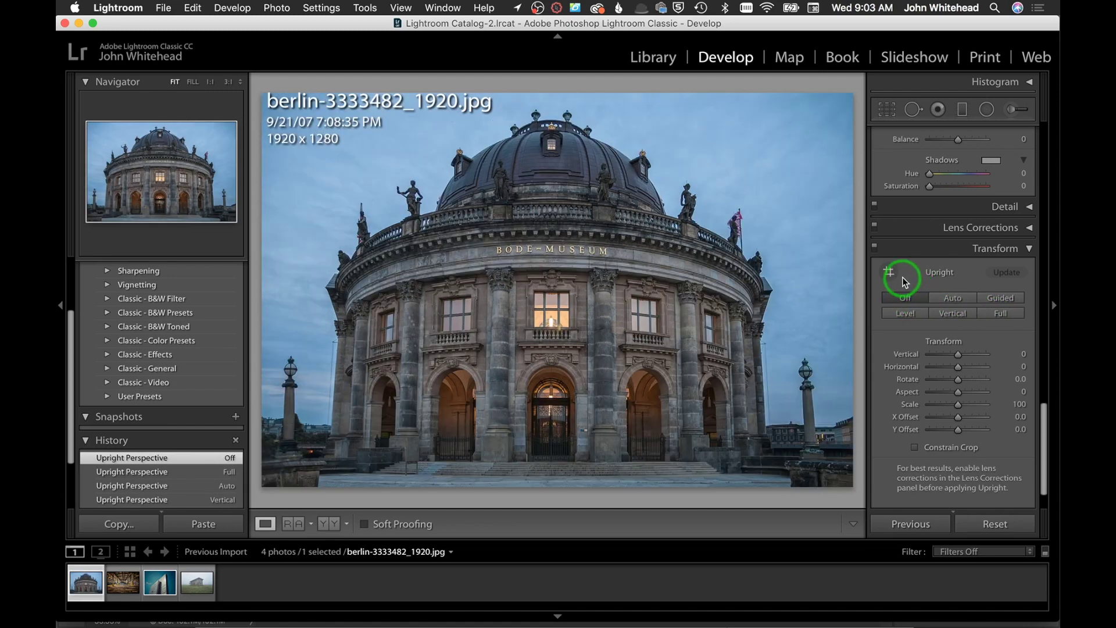
{"action": "left_click", "coordinate": [1008, 302]}
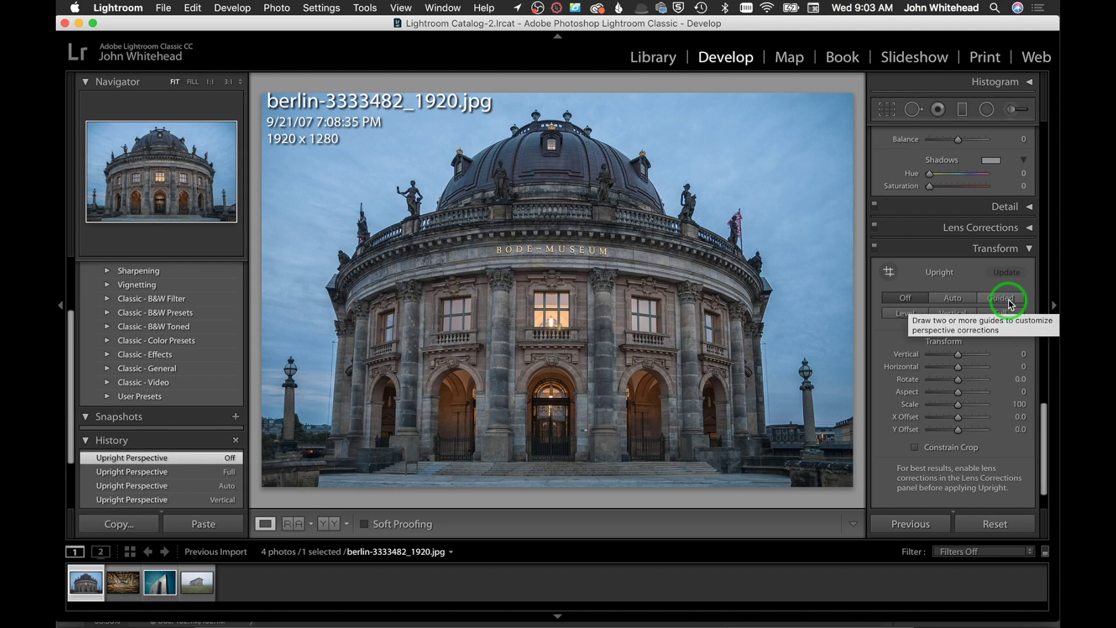
- Draw Guided Upright vertical guides along the museum's left and right sides, undoing the invalid middle guide
{"action": "left_click", "coordinate": [1010, 300]}
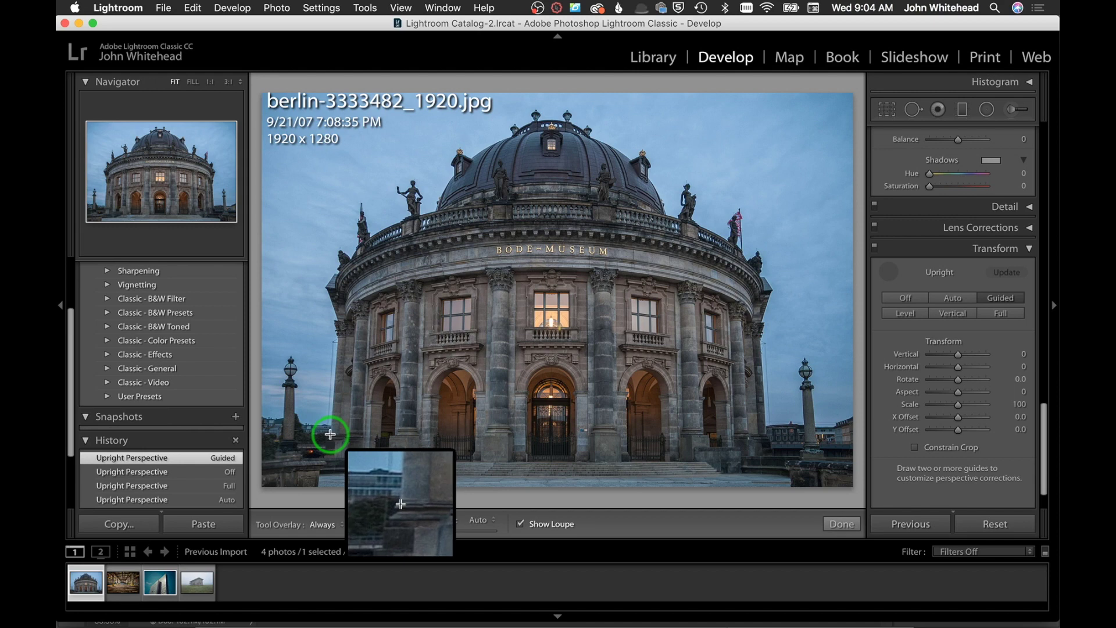
{"action": "left_click_drag", "start_coordinate": [330, 434], "coordinate": [355, 64]}
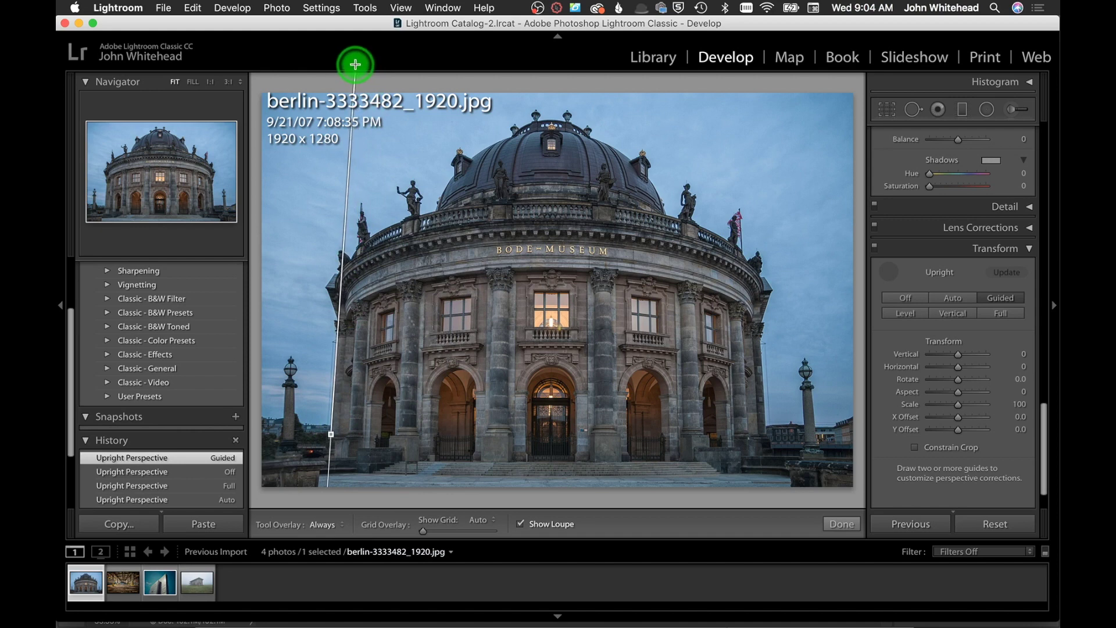
{"action": "left_click_drag", "start_coordinate": [355, 65], "coordinate": [355, 65]}
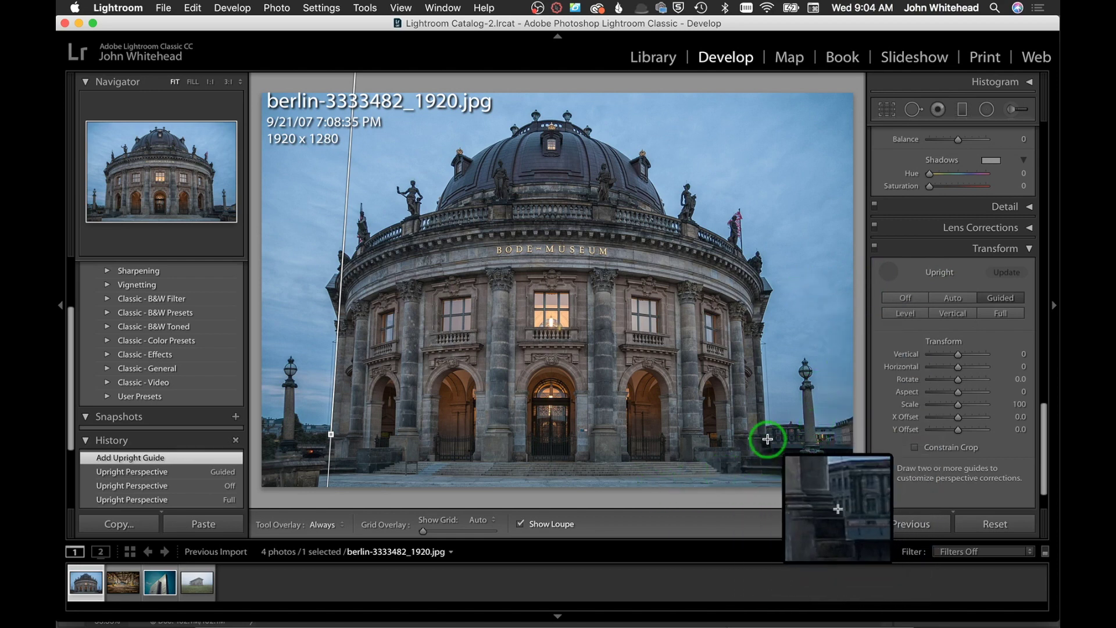
{"action": "left_click_drag", "start_coordinate": [768, 435], "coordinate": [740, 37]}
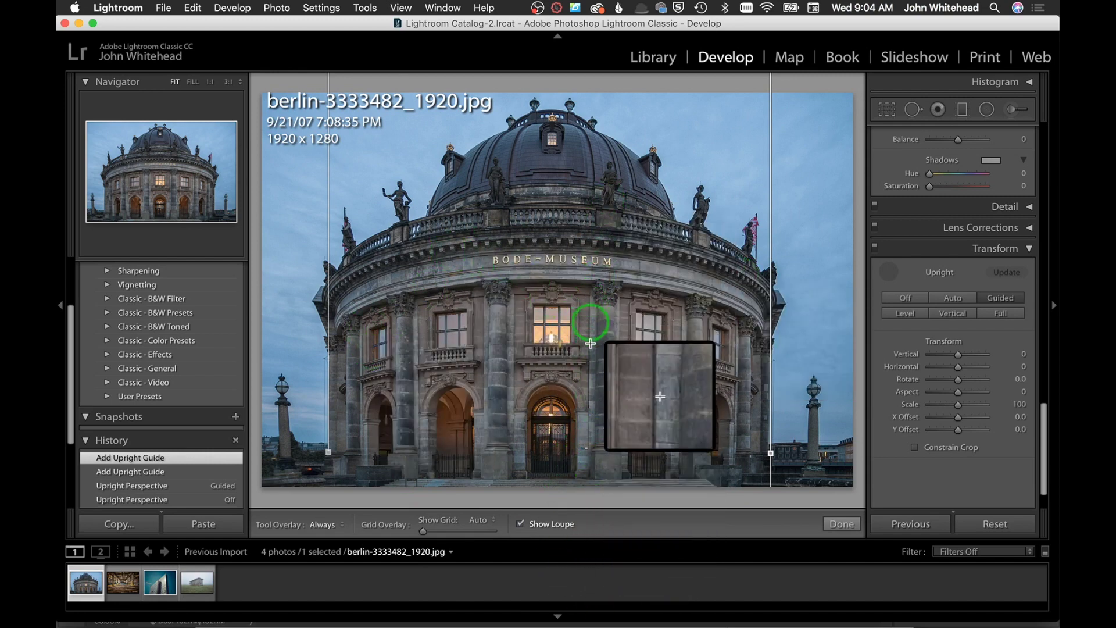
{"action": "left_click_drag", "start_coordinate": [588, 474], "coordinate": [580, 92]}
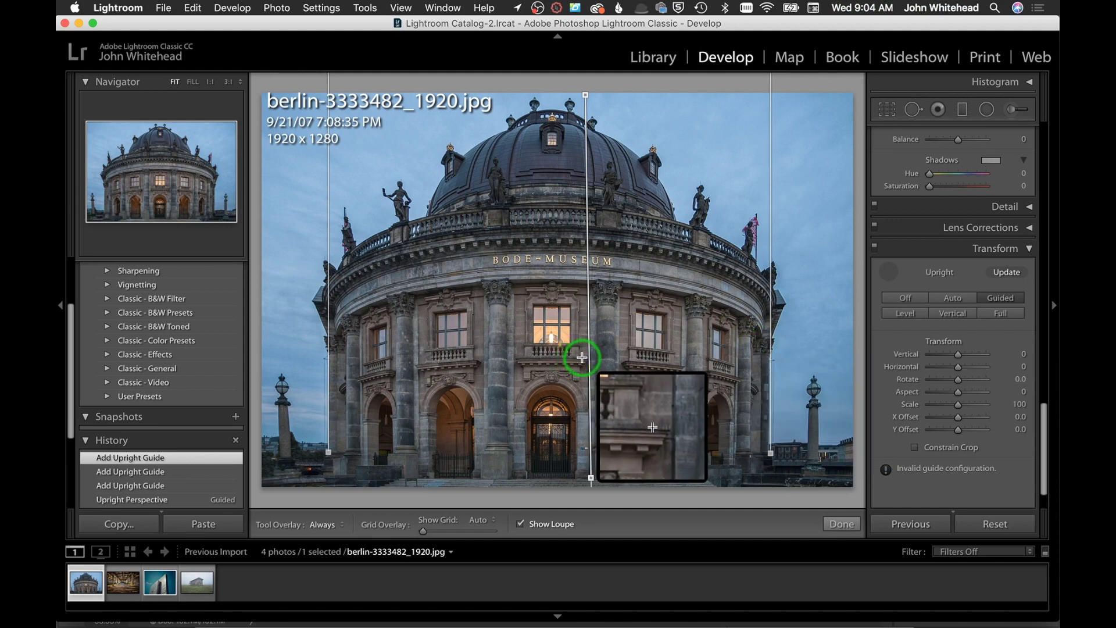
{"action": "key", "text": "super+z"}
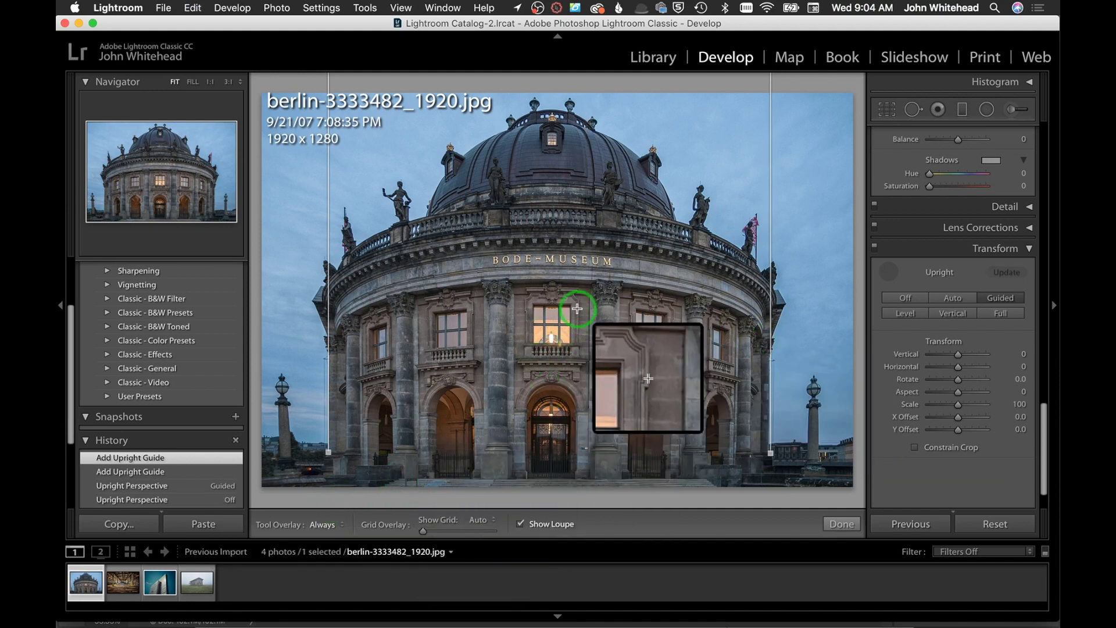
- Add horizontal guides across the facade and along the bottom edge, then finish guided mode
{"action": "left_click_drag", "start_coordinate": [533, 304], "coordinate": [867, 304]}
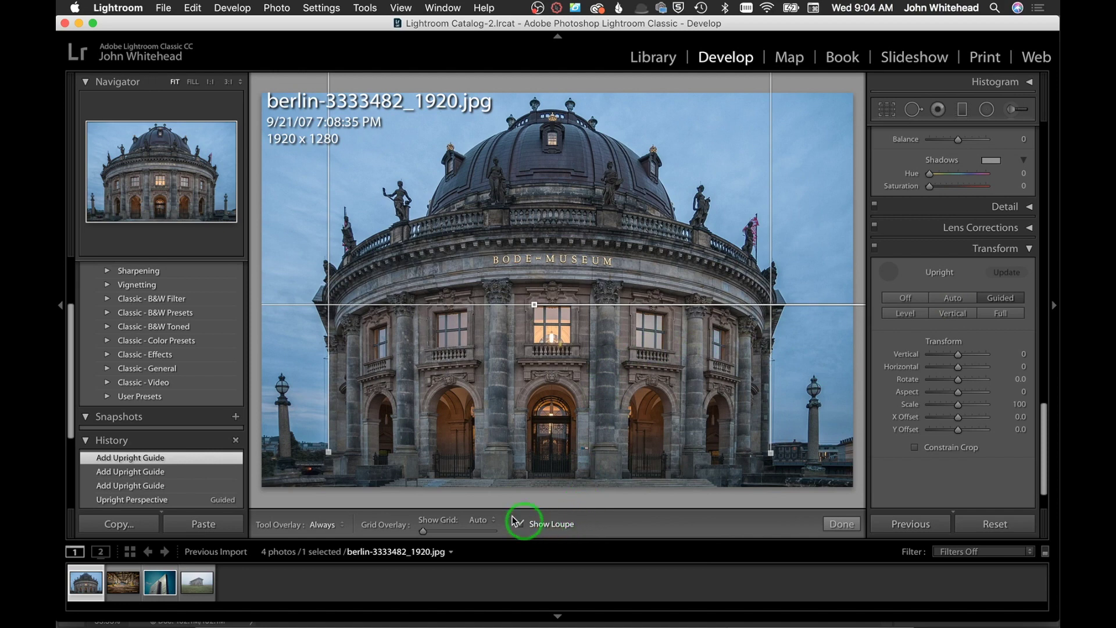
{"action": "left_click_drag", "start_coordinate": [399, 479], "coordinate": [1023, 477]}
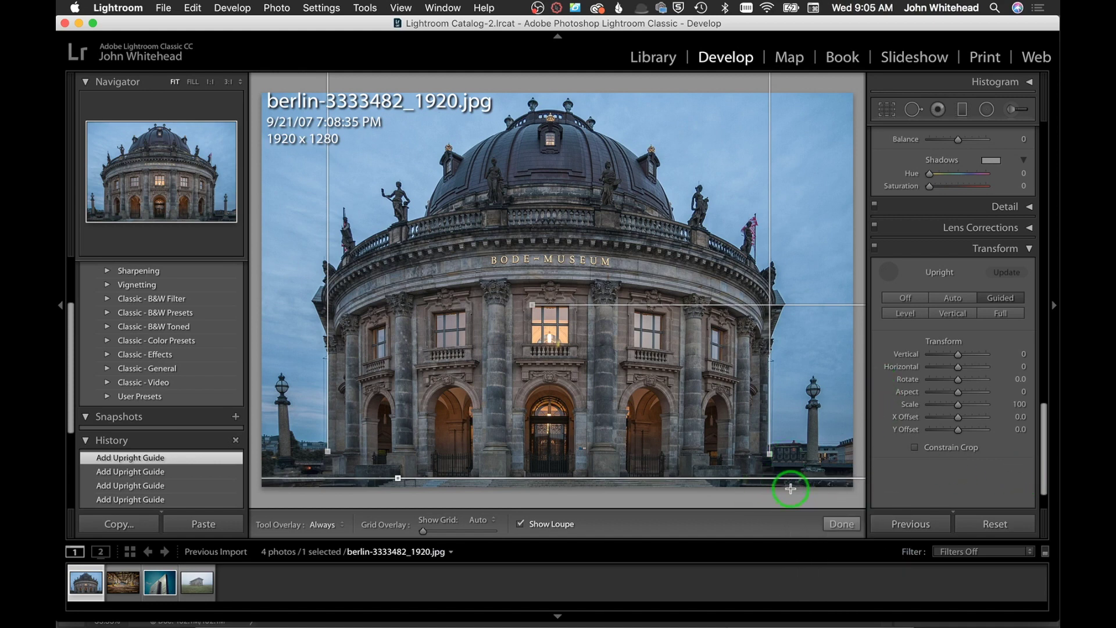
{"action": "left_click", "coordinate": [842, 524]}
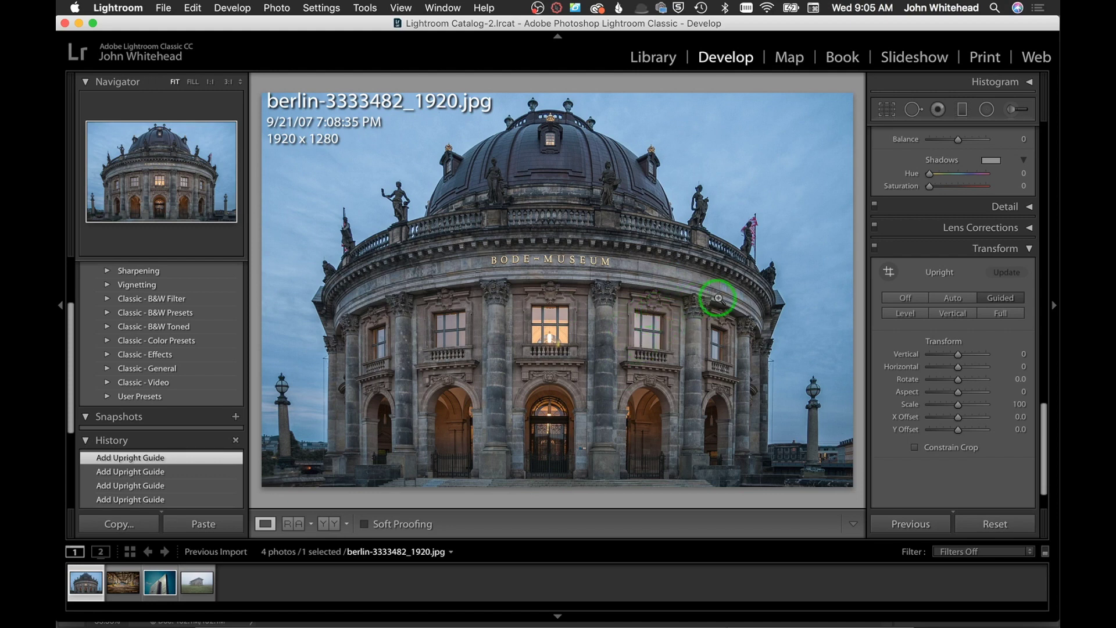
- Apply Auto upright, compare it with the imported original in History, then open the office tower photo
{"action": "left_click", "coordinate": [950, 299]}
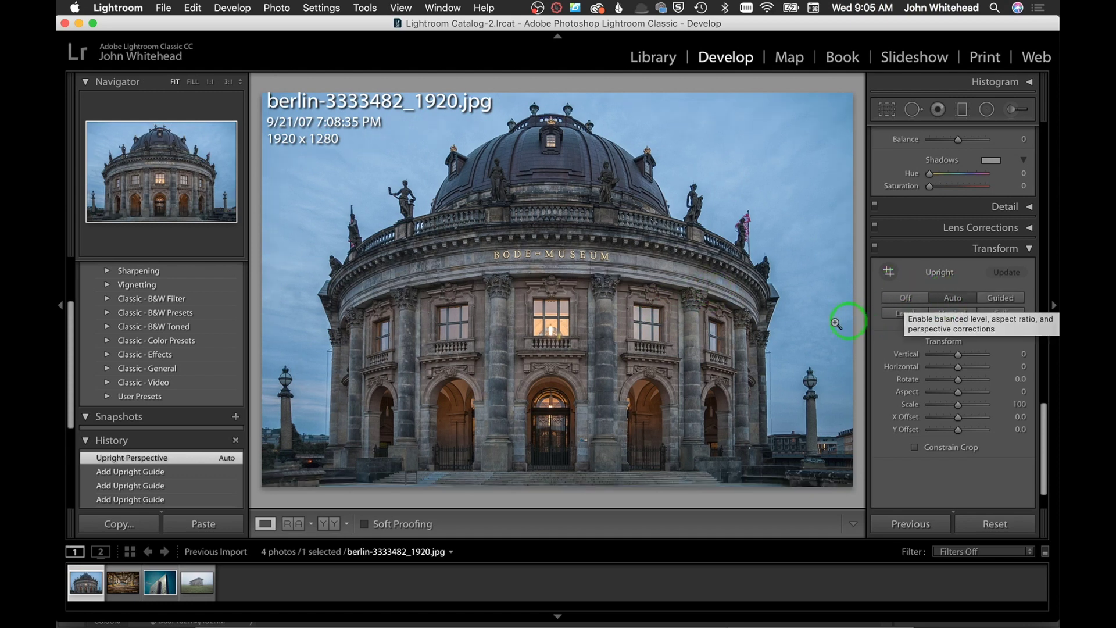
{"action": "scroll", "coordinate": [157, 401], "scroll_direction": "down", "scroll_amount": 5}
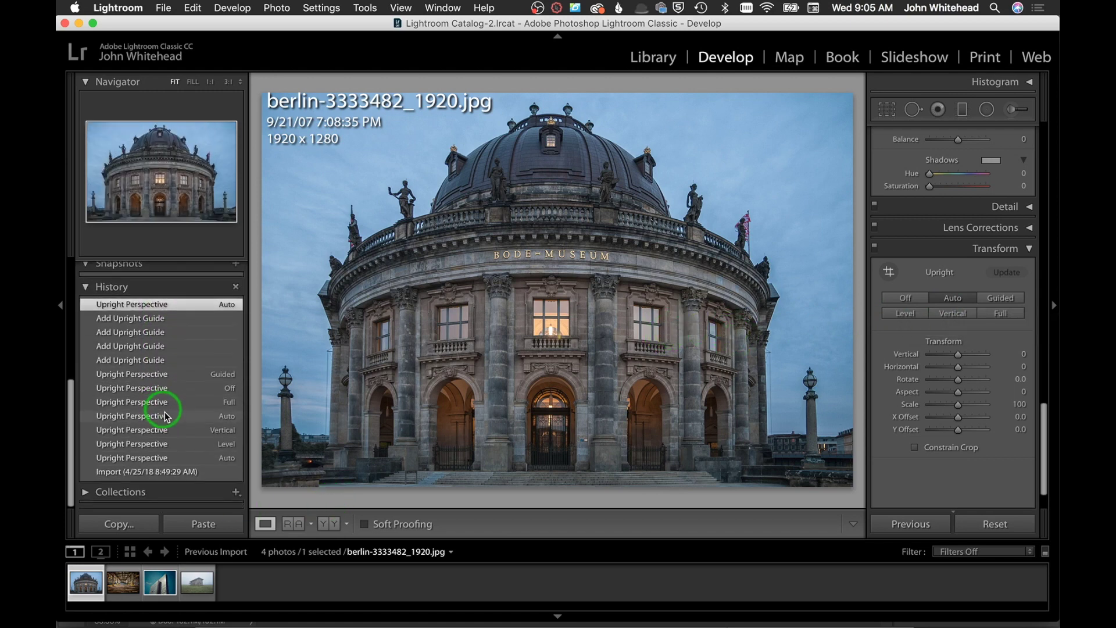
{"action": "left_click", "coordinate": [156, 473]}
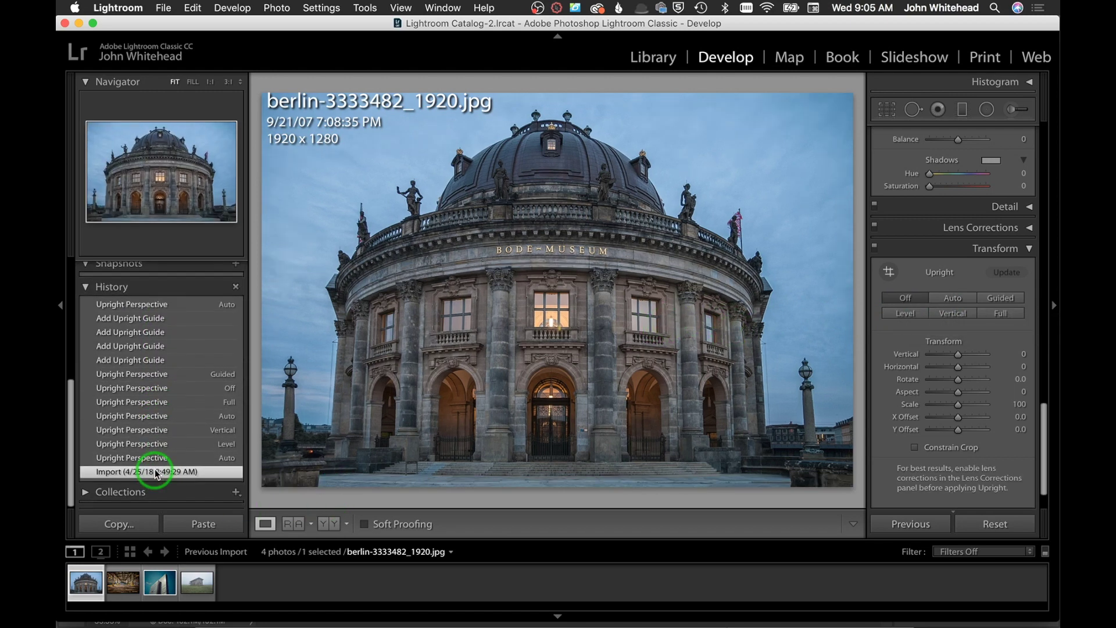
{"action": "scroll", "coordinate": [182, 344], "scroll_direction": "up", "scroll_amount": 3}
{"action": "left_click", "coordinate": [166, 380]}
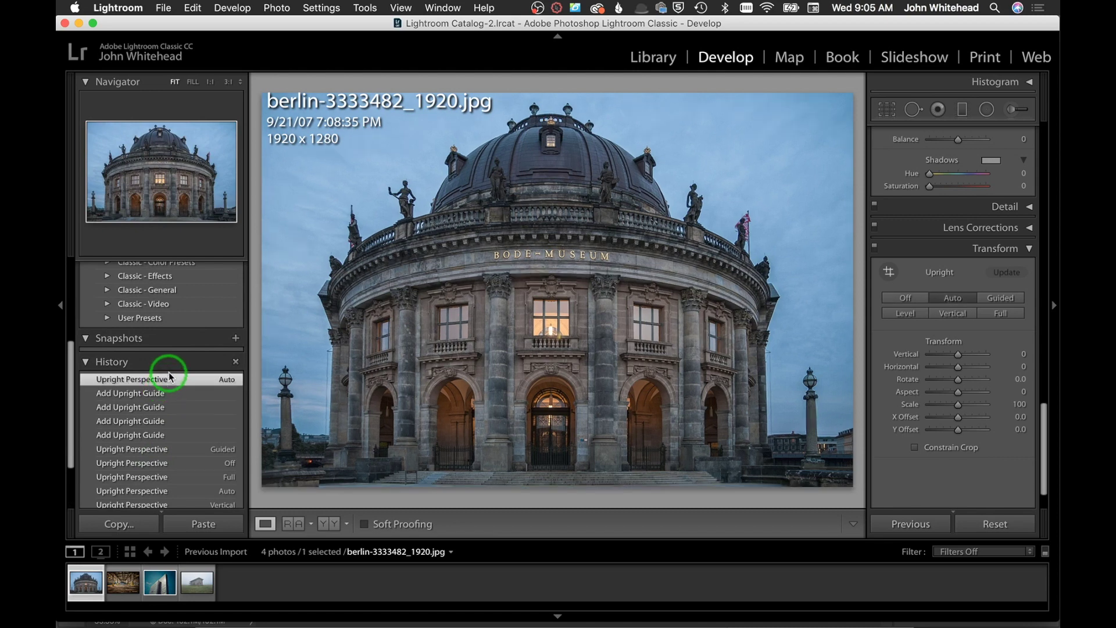
{"action": "left_click", "coordinate": [160, 583]}
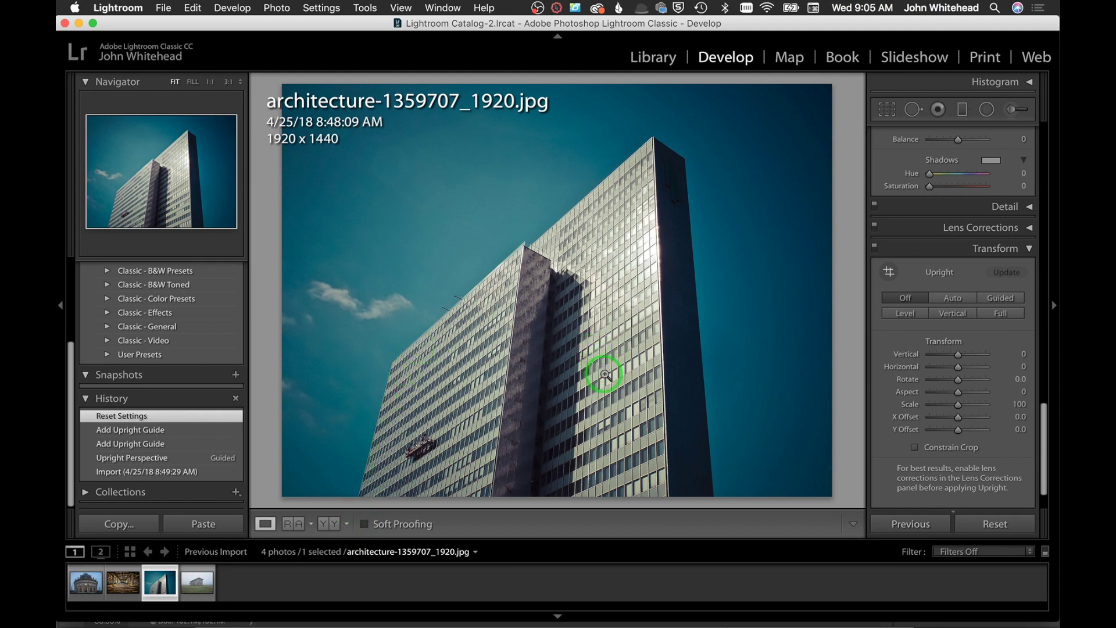
- Cycle the tower photo through Upright Auto, Level and Vertical, ending on Full
{"action": "left_click", "coordinate": [960, 298]}
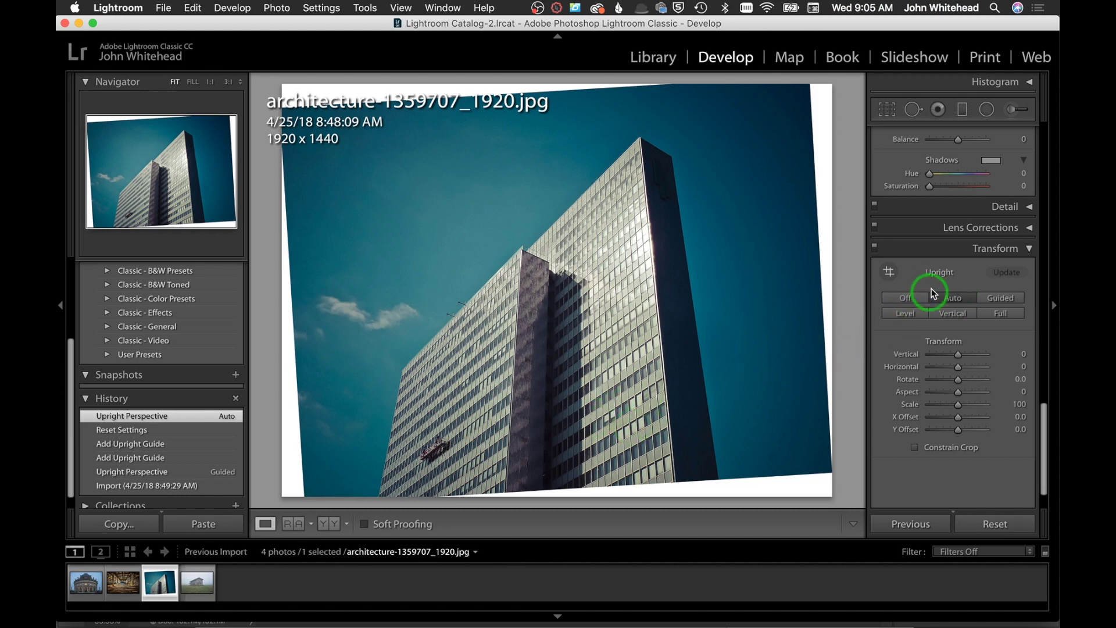
{"action": "left_click", "coordinate": [898, 315]}
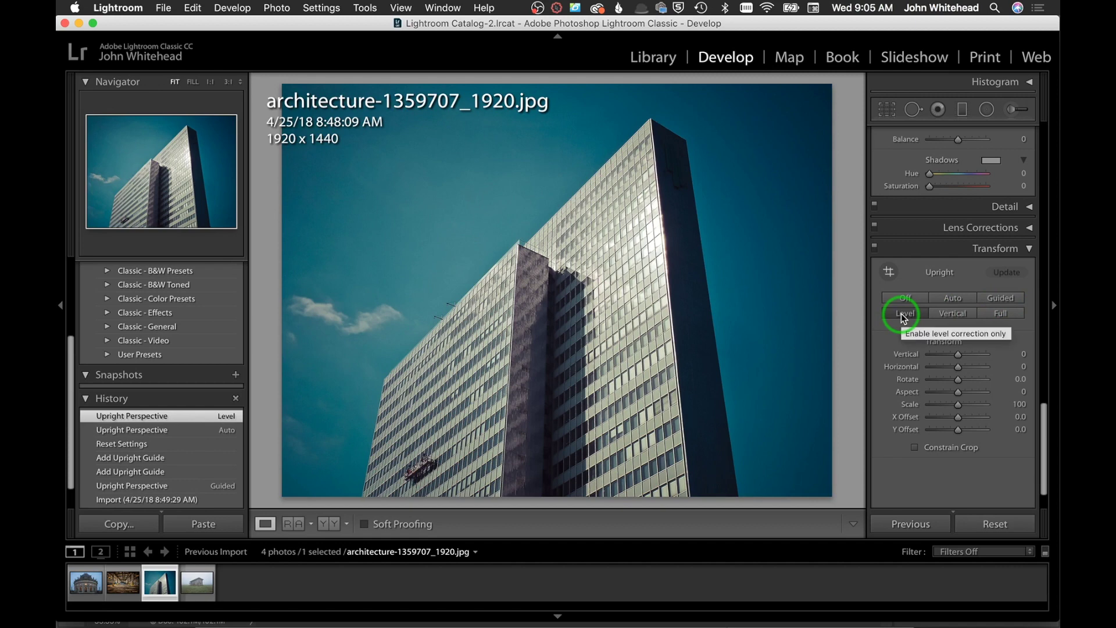
{"action": "left_click", "coordinate": [954, 313]}
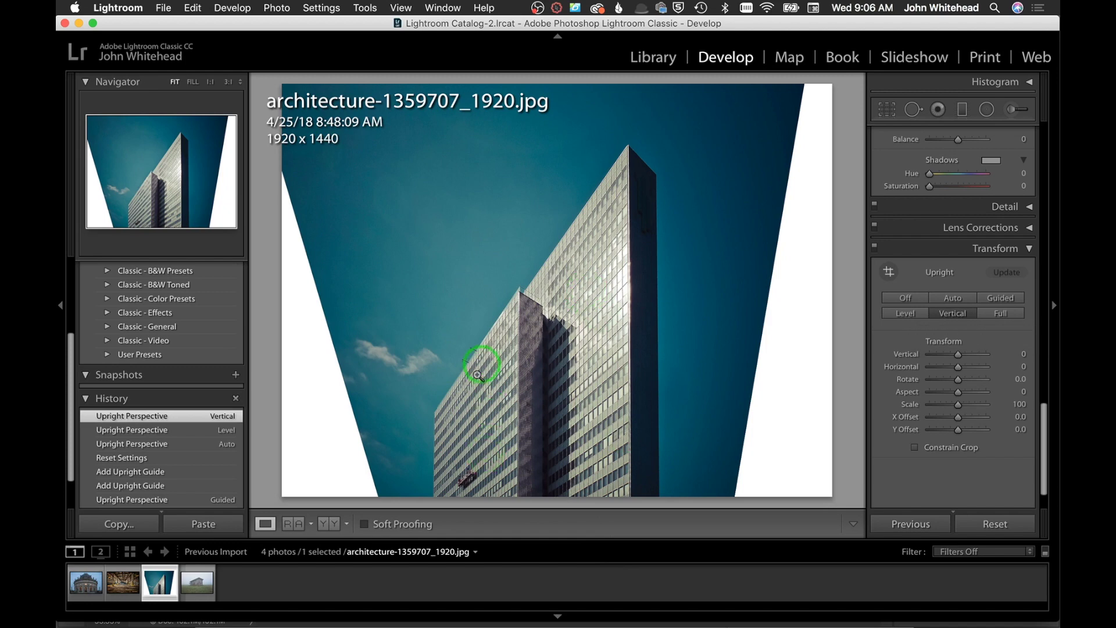
{"action": "left_click", "coordinate": [996, 314]}
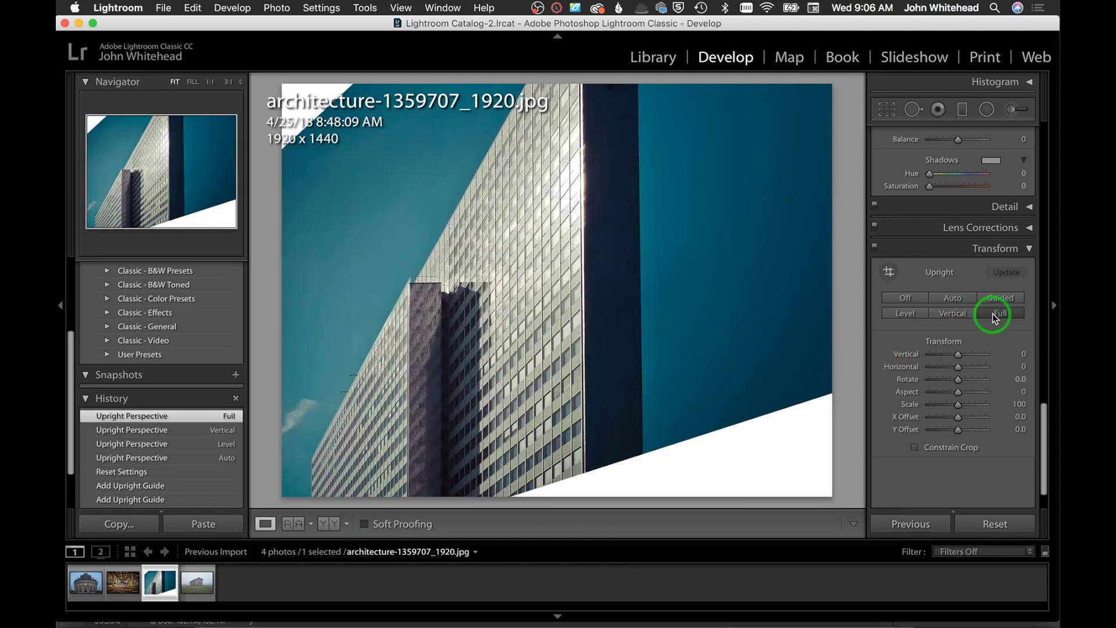
- Draw Guided Upright guides along the tower's right and inner vertical edges and confirm
{"action": "left_click", "coordinate": [998, 296]}
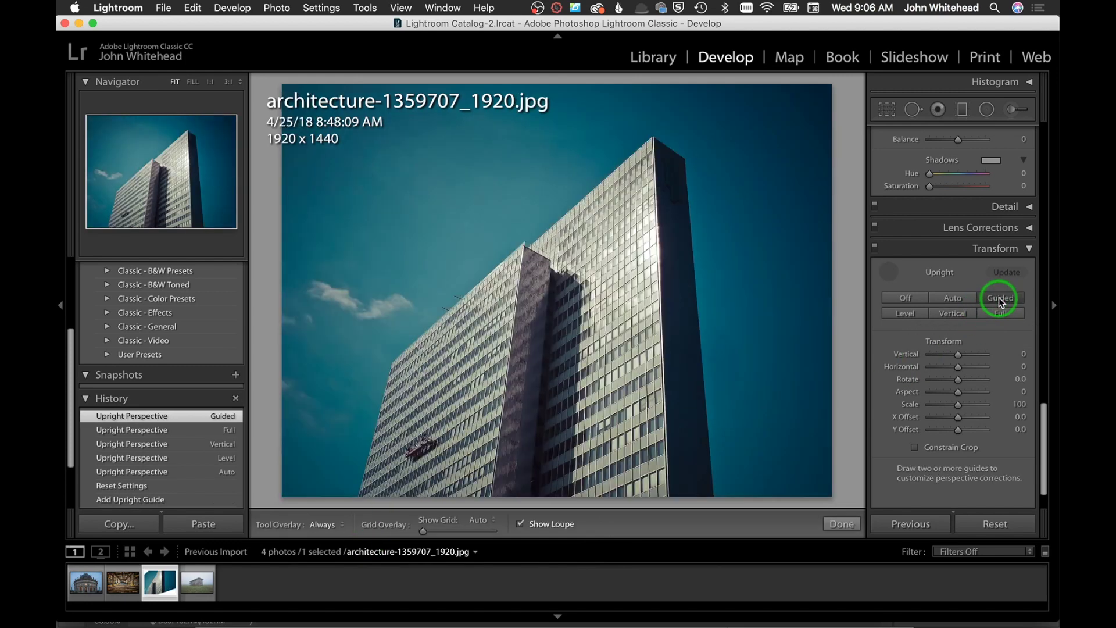
{"action": "left_click_drag", "start_coordinate": [715, 496], "coordinate": [670, 13]}
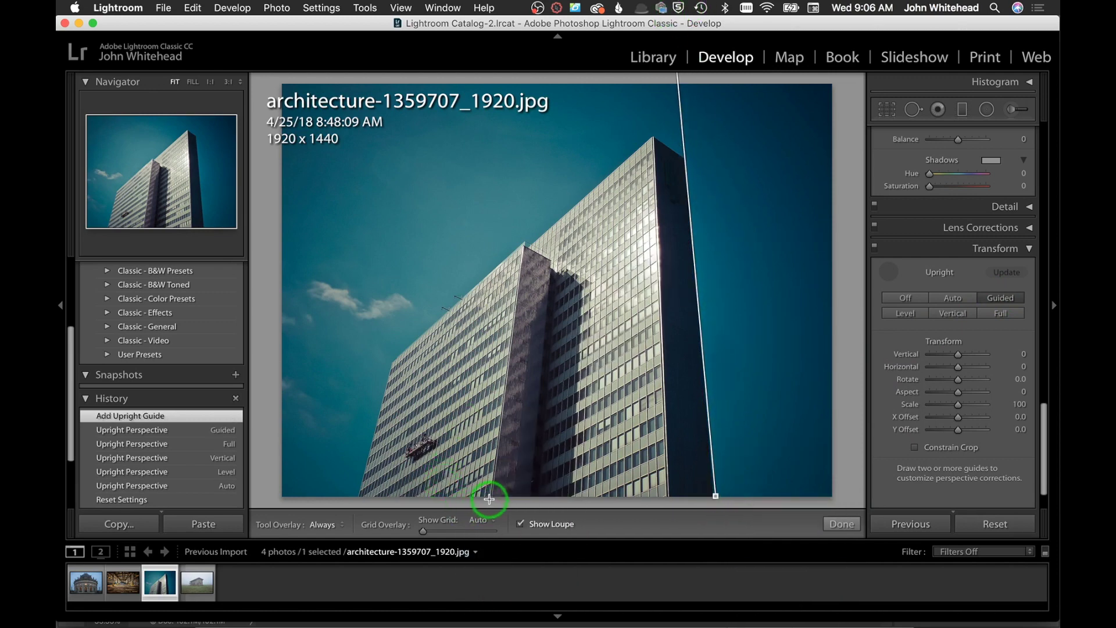
{"action": "left_click_drag", "start_coordinate": [489, 499], "coordinate": [549, 44]}
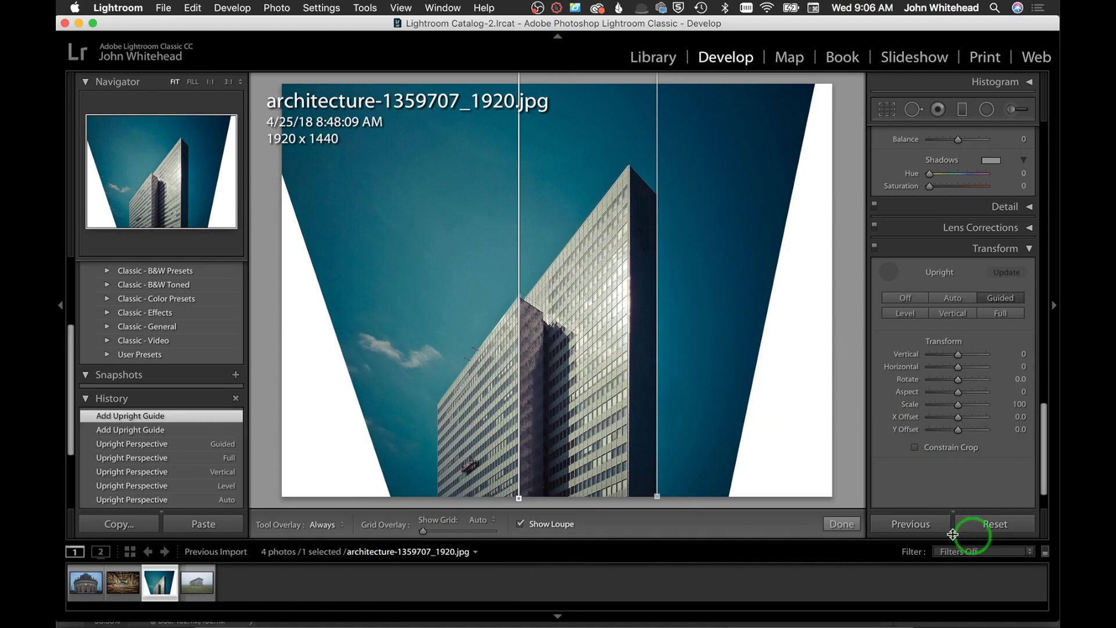
{"action": "left_click", "coordinate": [826, 525]}
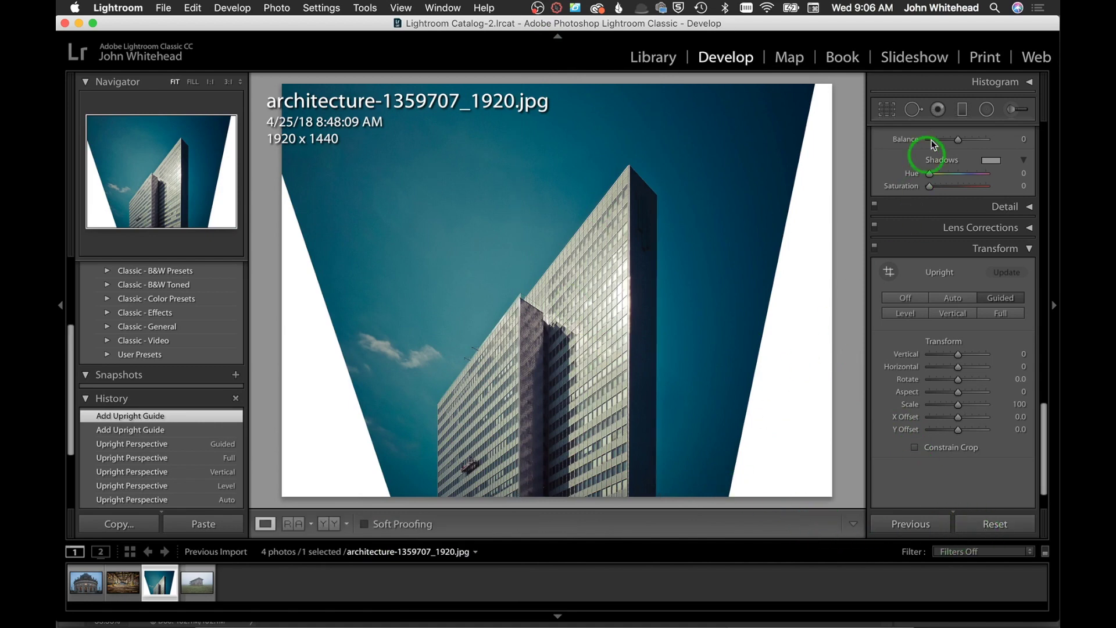
- Rotate the crop of the tower photo slightly
{"action": "left_click", "coordinate": [887, 110]}
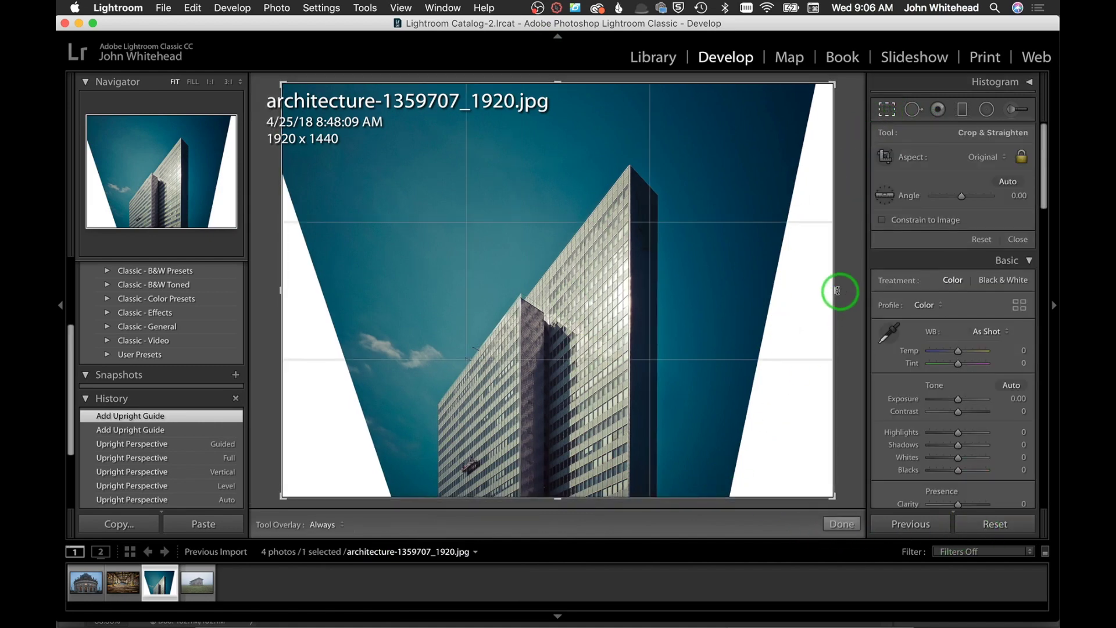
{"action": "mouse_move", "coordinate": [839, 292]}
{"action": "left_mouse_down"}
{"action": "mouse_move", "coordinate": [789, 299]}
{"action": "mouse_move", "coordinate": [824, 290]}
{"action": "left_mouse_up"}
{"action": "key", "text": "Escape"}
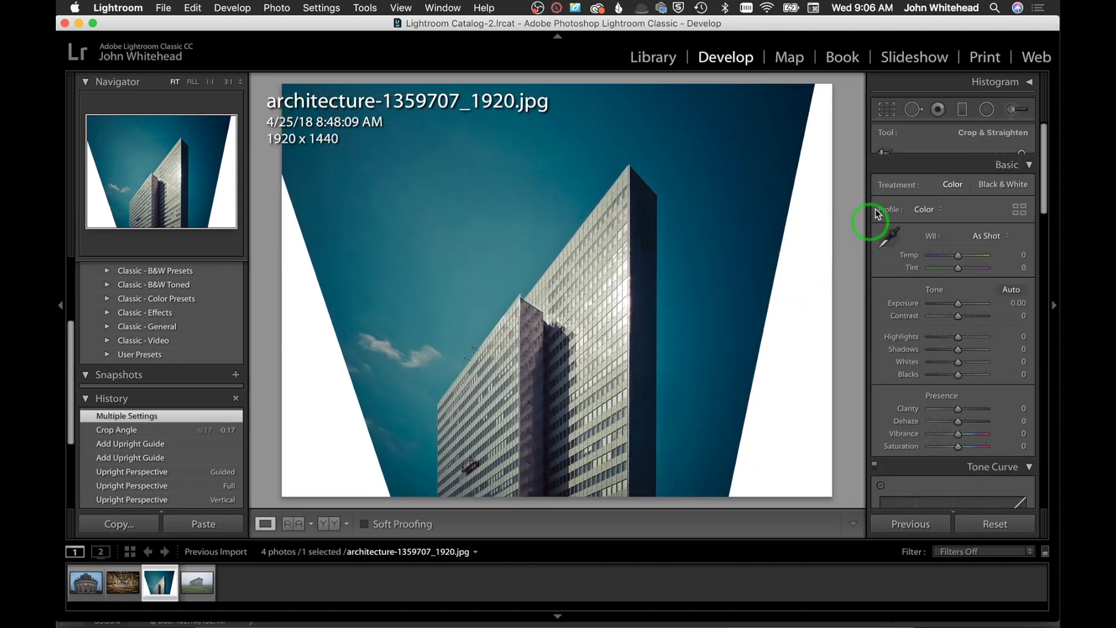
- Crop the tower to a tall 952 x 1269 portrait frame excluding the white wedges
{"action": "left_click", "coordinate": [887, 109]}
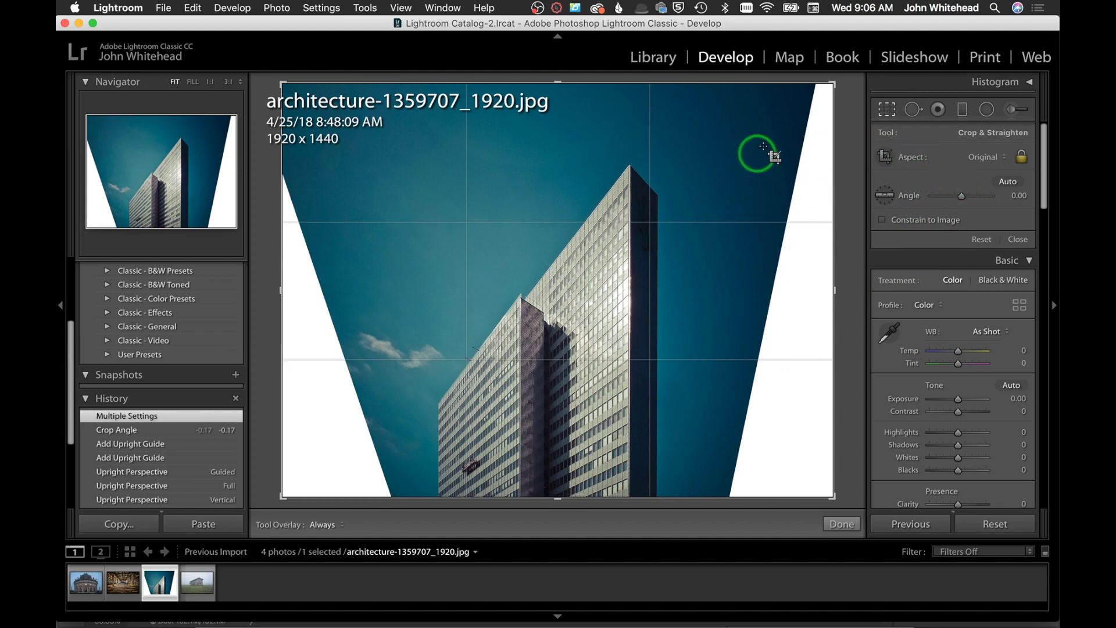
{"action": "left_click_drag", "start_coordinate": [831, 86], "coordinate": [643, 159]}
{"action": "left_click_drag", "start_coordinate": [622, 279], "coordinate": [456, 267]}
{"action": "left_click_drag", "start_coordinate": [642, 156], "coordinate": [725, 110]}
{"action": "left_click_drag", "start_coordinate": [582, 288], "coordinate": [578, 307]}
{"action": "key", "text": "Return"}
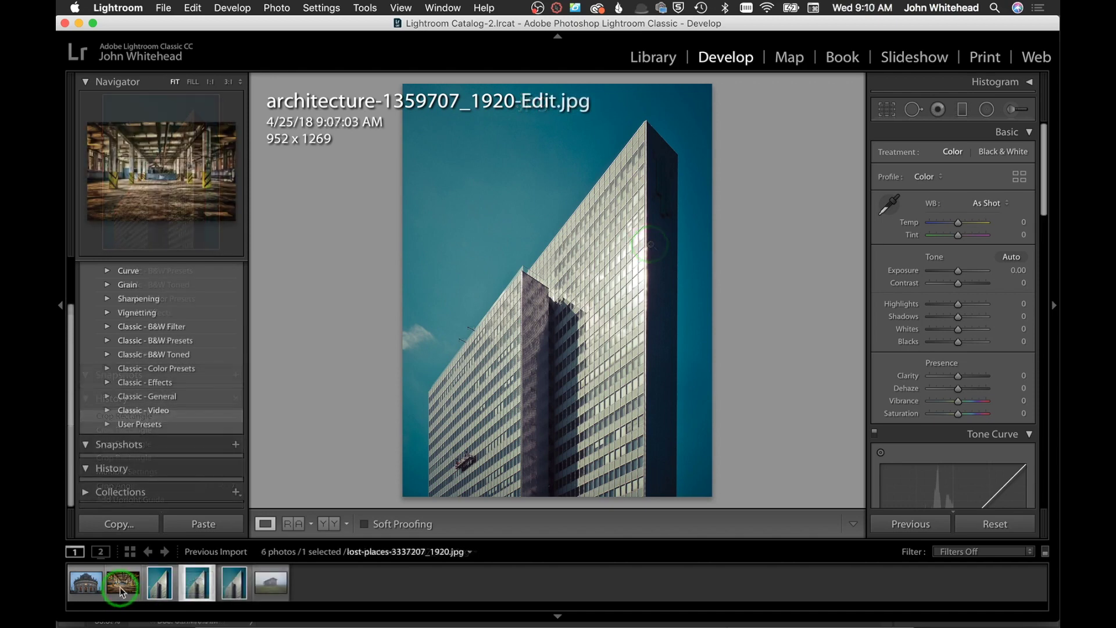
- Open barn-1081686_1920.jpg and apply Auto Upright perspective correction
{"action": "left_click", "coordinate": [265, 588]}
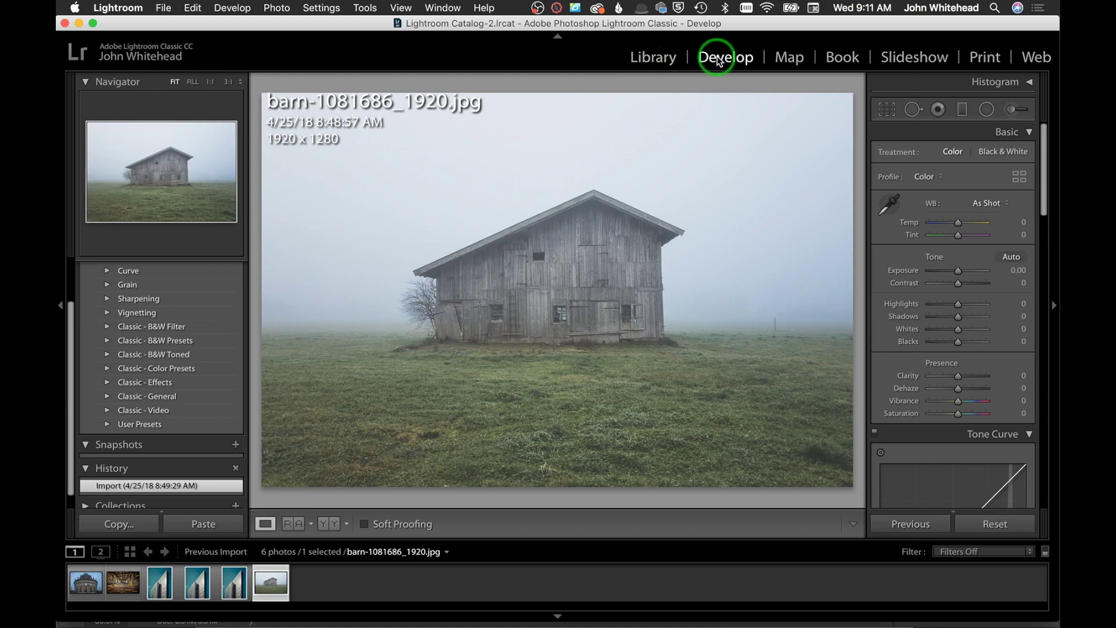
{"action": "scroll", "coordinate": [957, 269], "scroll_direction": "down", "scroll_amount": 10}
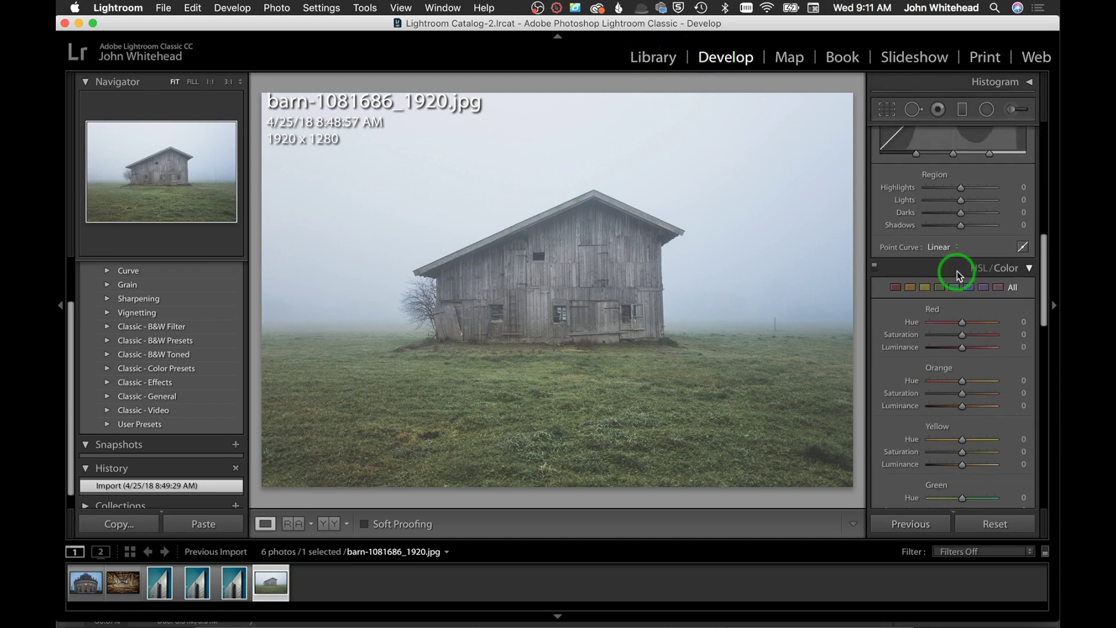
{"action": "scroll", "coordinate": [957, 271], "scroll_direction": "down", "scroll_amount": 10}
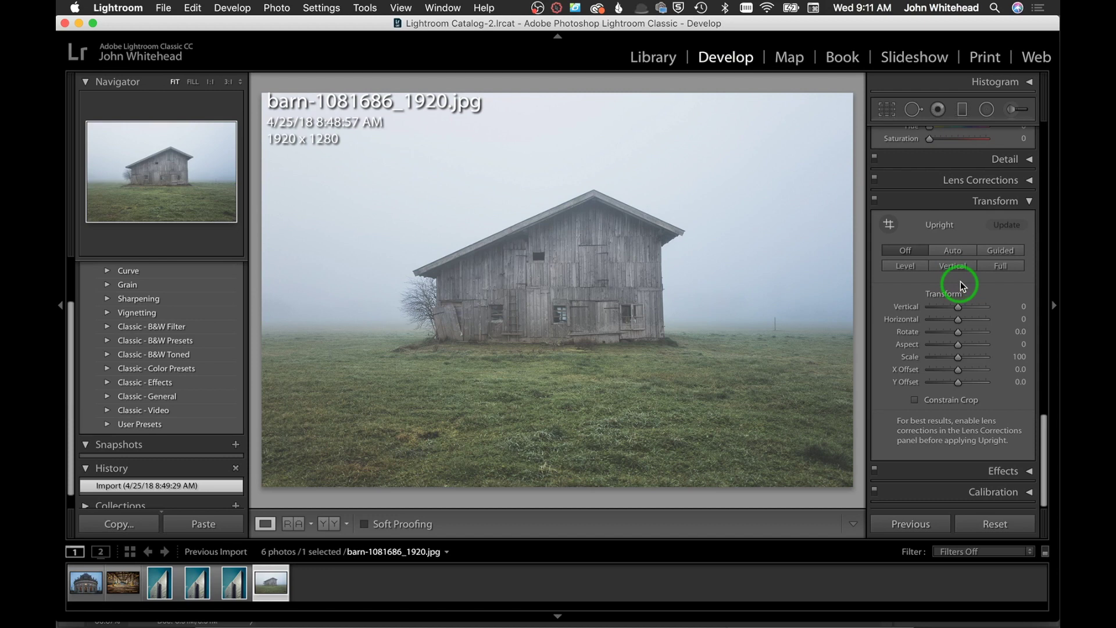
{"action": "left_click", "coordinate": [964, 249]}
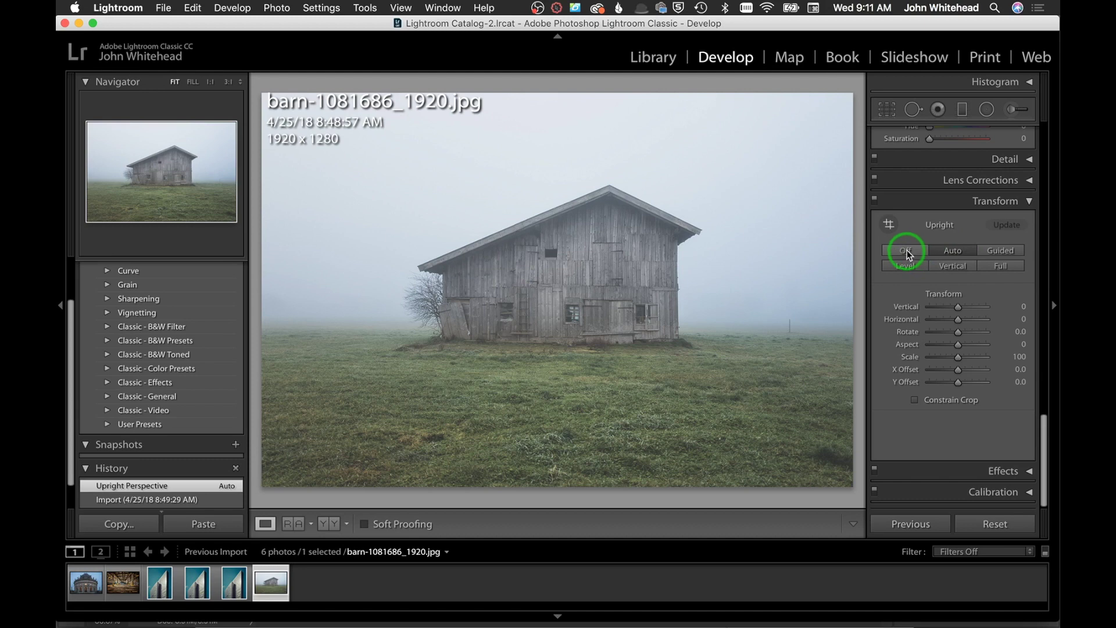
- Place Guided Upright guides on the barn's right and left corners and along its base
{"action": "left_click", "coordinate": [983, 256]}
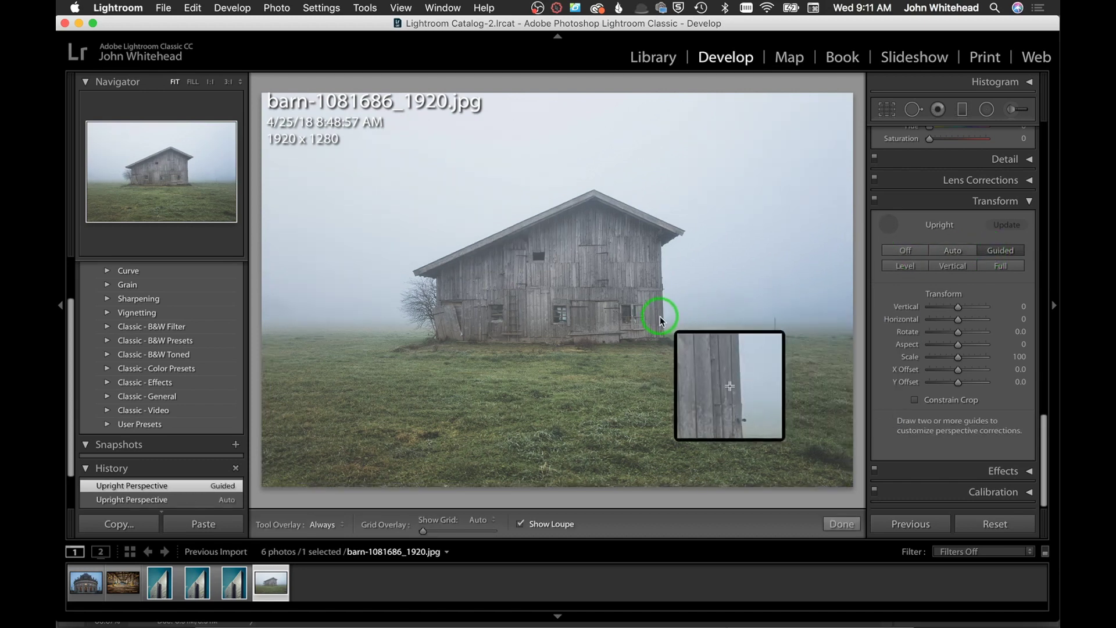
{"action": "left_click_drag", "start_coordinate": [665, 337], "coordinate": [659, 169]}
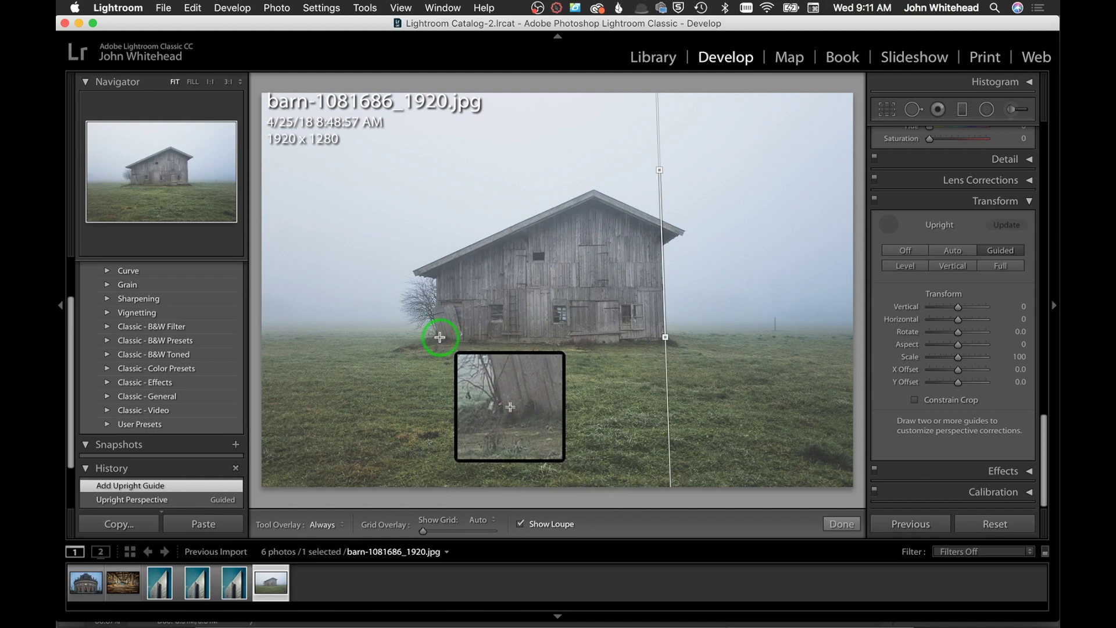
{"action": "mouse_move", "coordinate": [432, 339]}
{"action": "left_mouse_down"}
{"action": "mouse_move", "coordinate": [708, 324]}
{"action": "mouse_move", "coordinate": [795, 341]}
{"action": "left_mouse_up"}
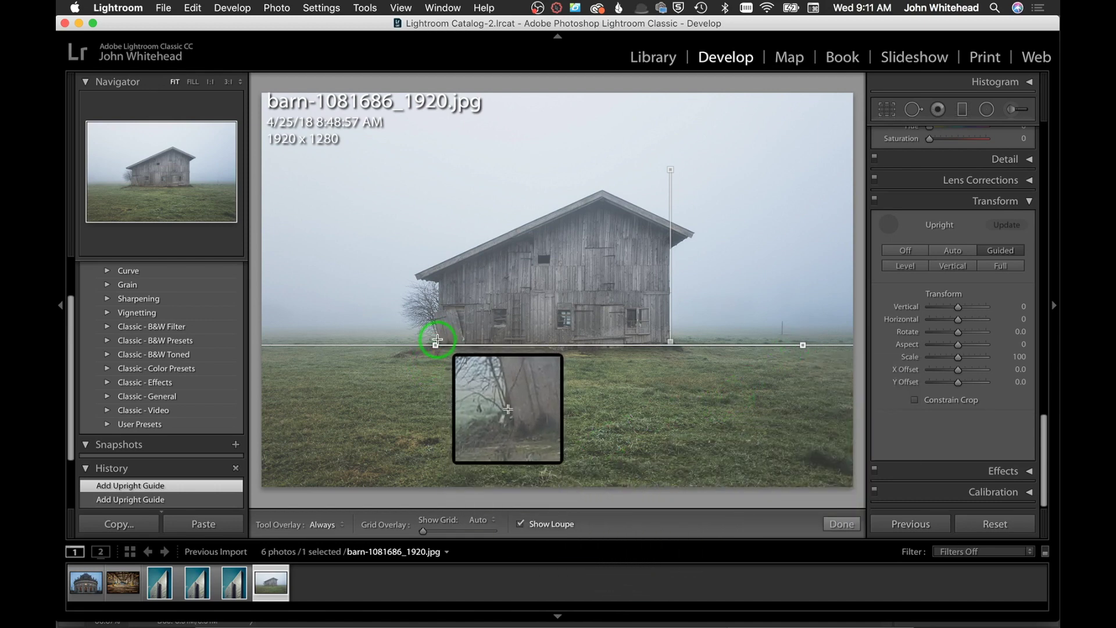
{"action": "mouse_move", "coordinate": [437, 337]}
{"action": "left_mouse_down"}
{"action": "mouse_move", "coordinate": [461, 65]}
{"action": "mouse_move", "coordinate": [449, 55]}
{"action": "left_mouse_up"}
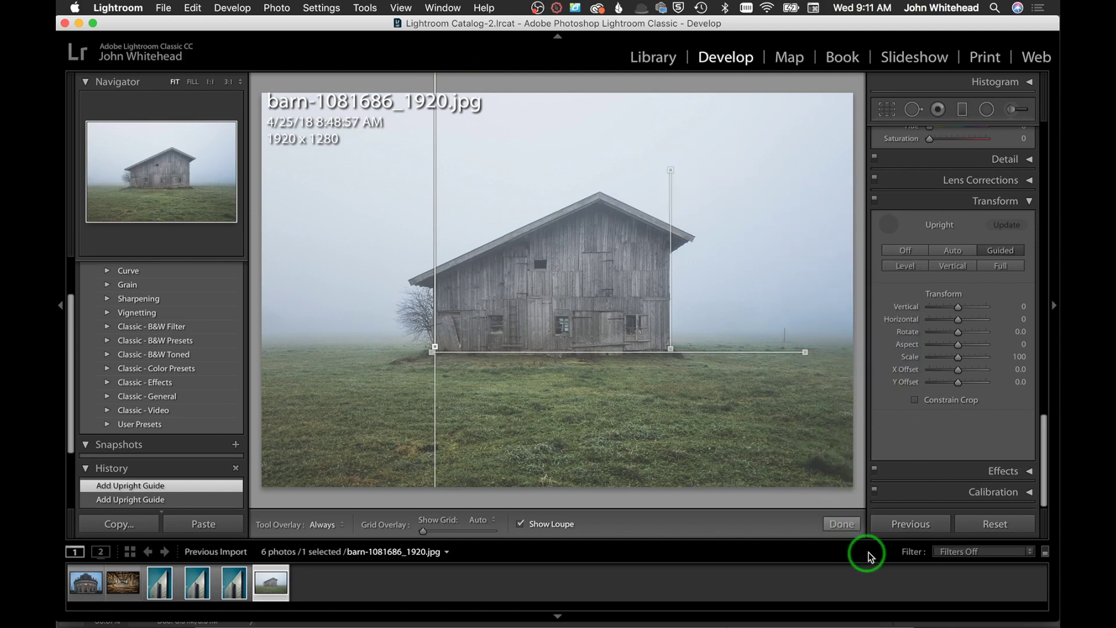
{"action": "left_click", "coordinate": [842, 525]}
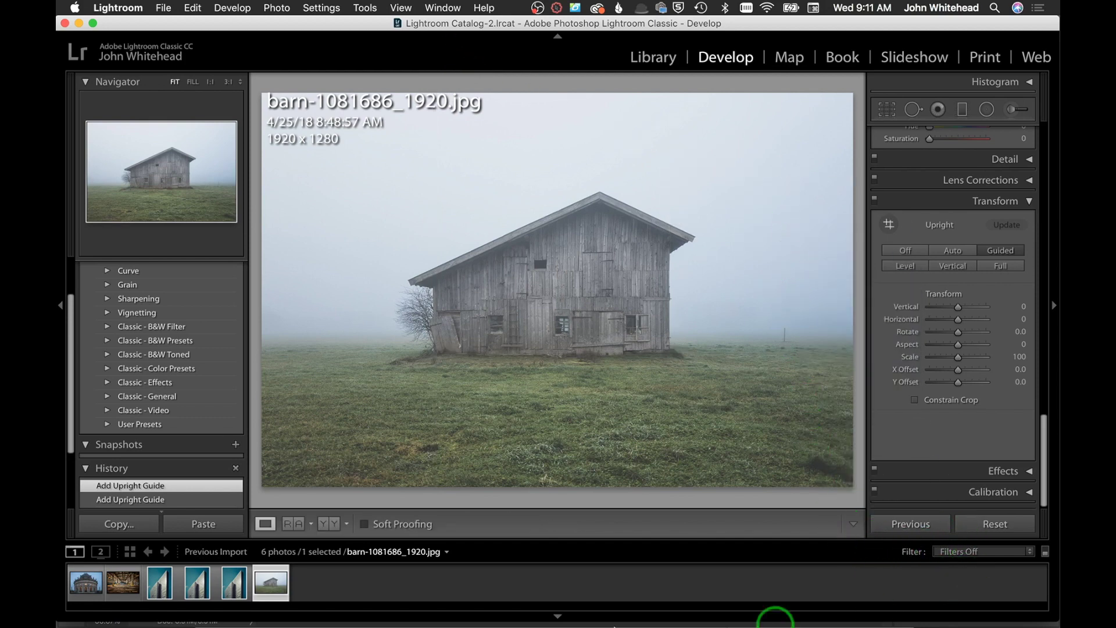
{"action": "scroll", "coordinate": [154, 368], "scroll_direction": "down", "scroll_amount": 3}
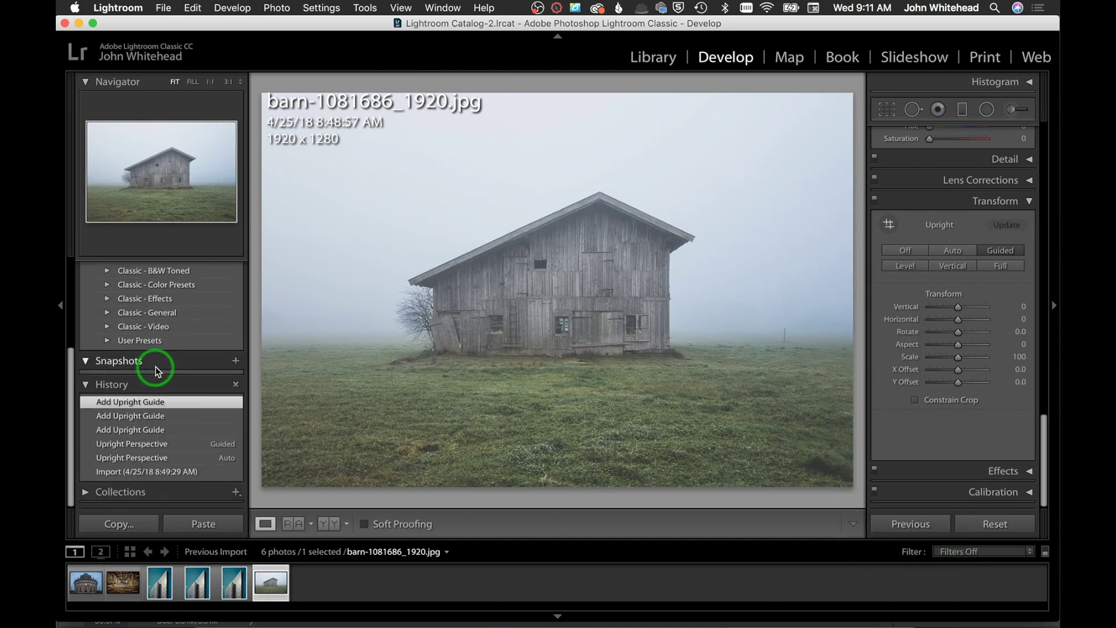
{"action": "left_click", "coordinate": [152, 476]}
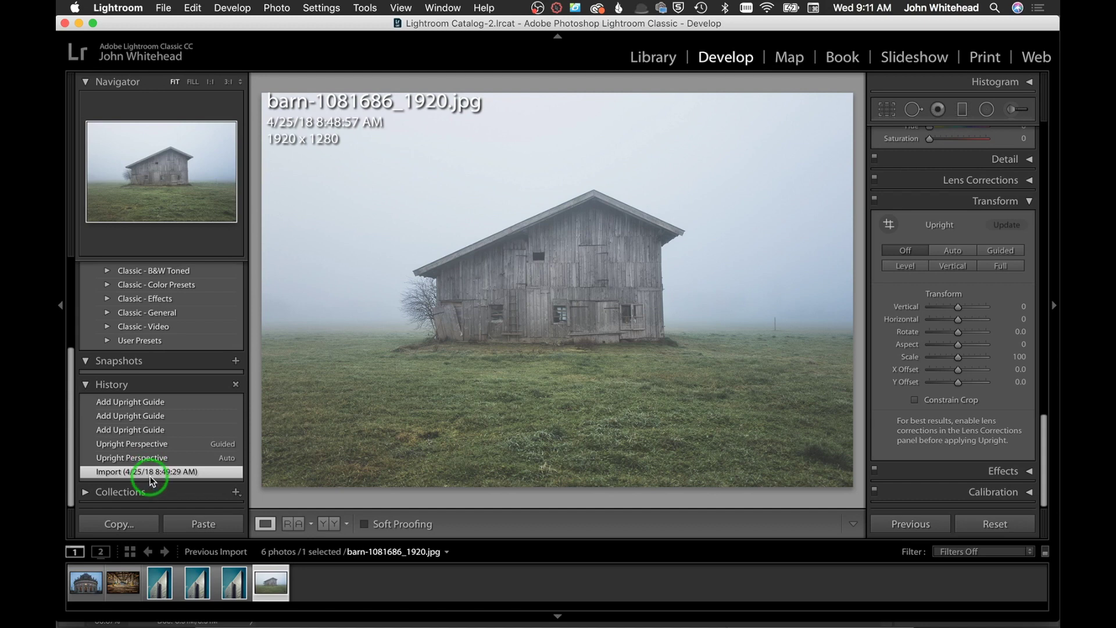
{"action": "left_click", "coordinate": [161, 403]}
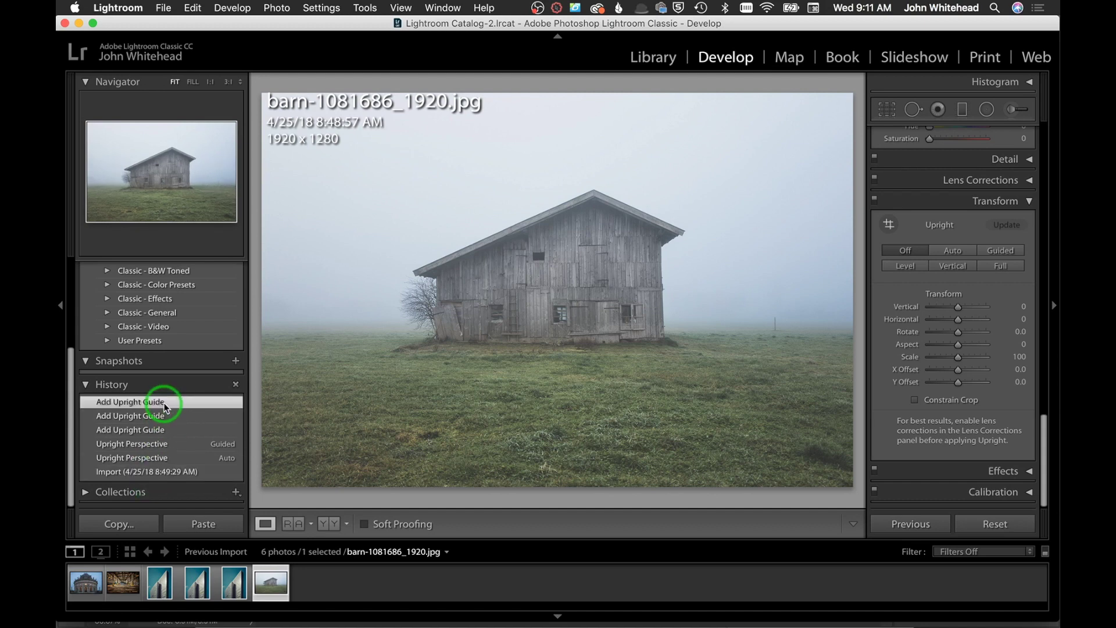